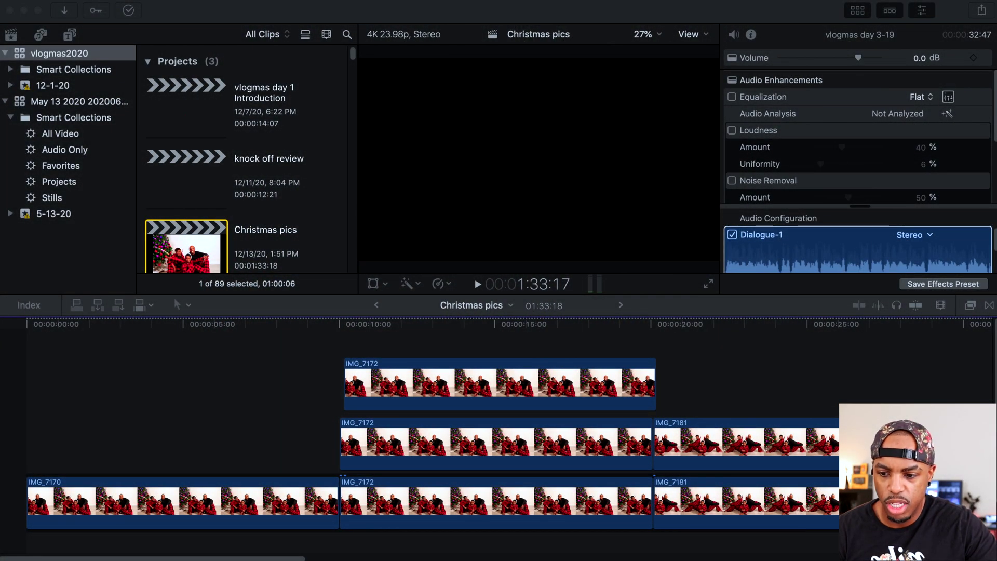
Open the Record Voiceover window, select IMG_7170 and set the viewer zoom to 100%
key("alt+shift+a")
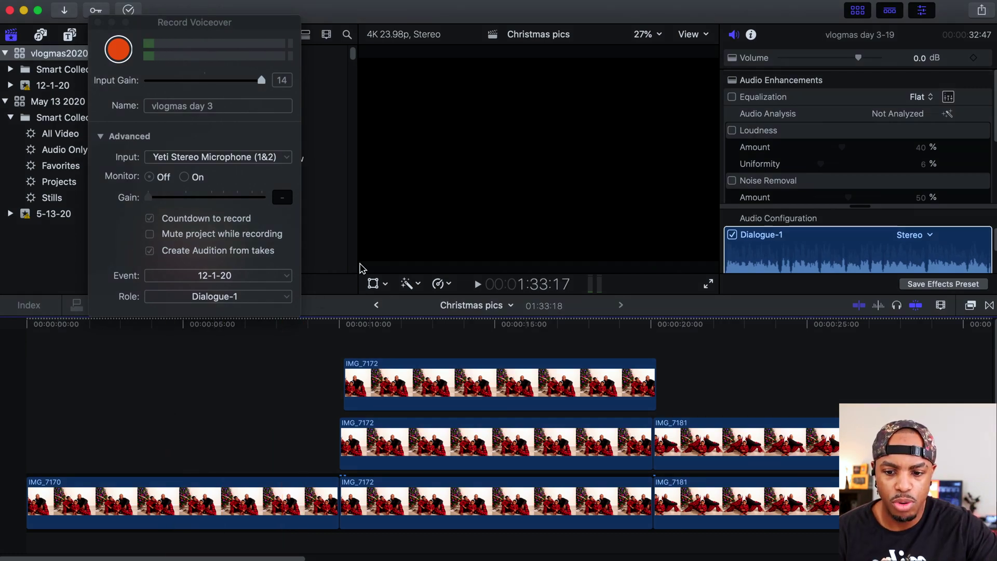
left_click(188, 501)
left_click(647, 35)
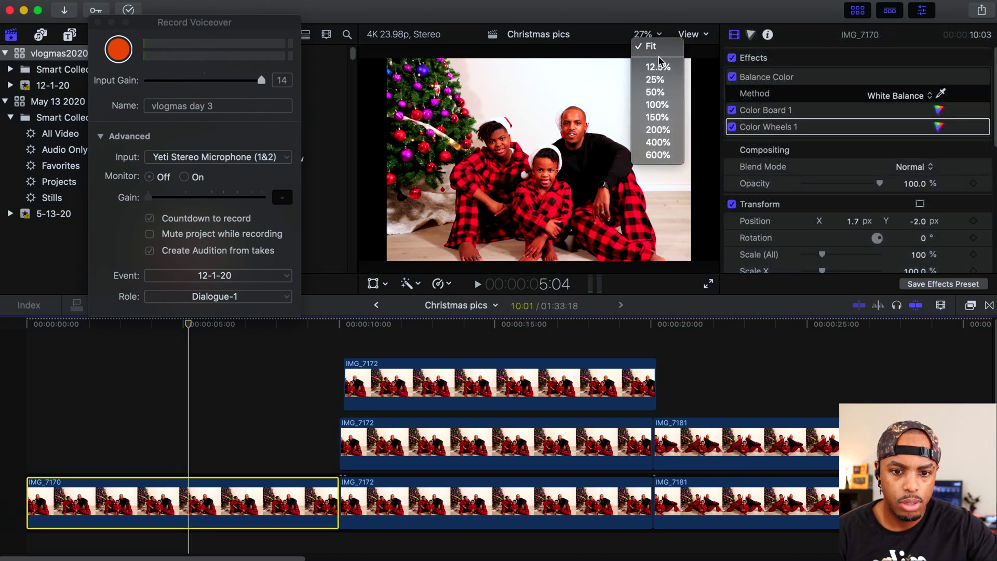
left_click(659, 104)
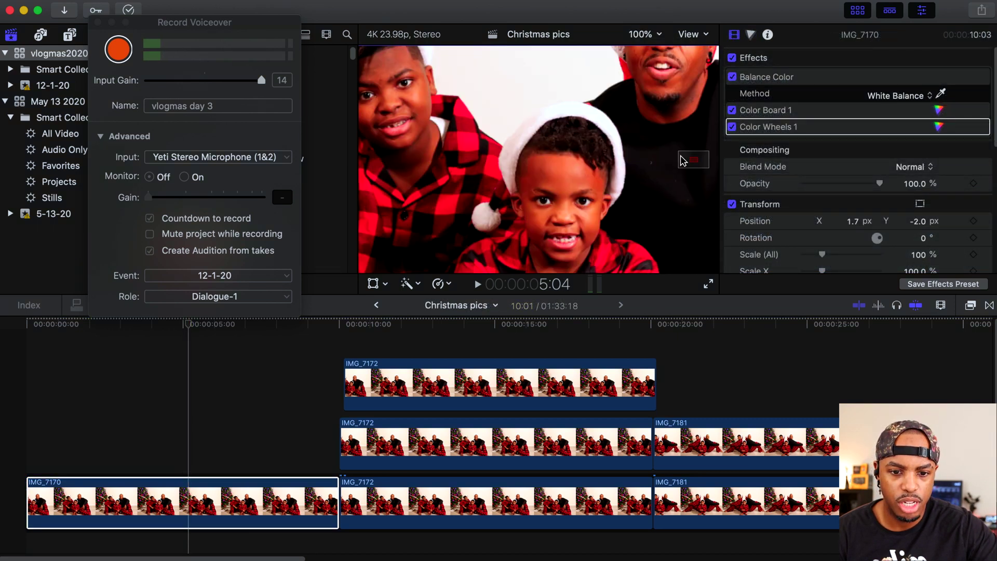
Pan the enlarged frame to the floor beside the plaid sleeve and bring up the video effects
mouse_move(692, 163)
left_mouse_down()
mouse_move(705, 158)
mouse_move(705, 178)
mouse_move(700, 164)
left_mouse_up()
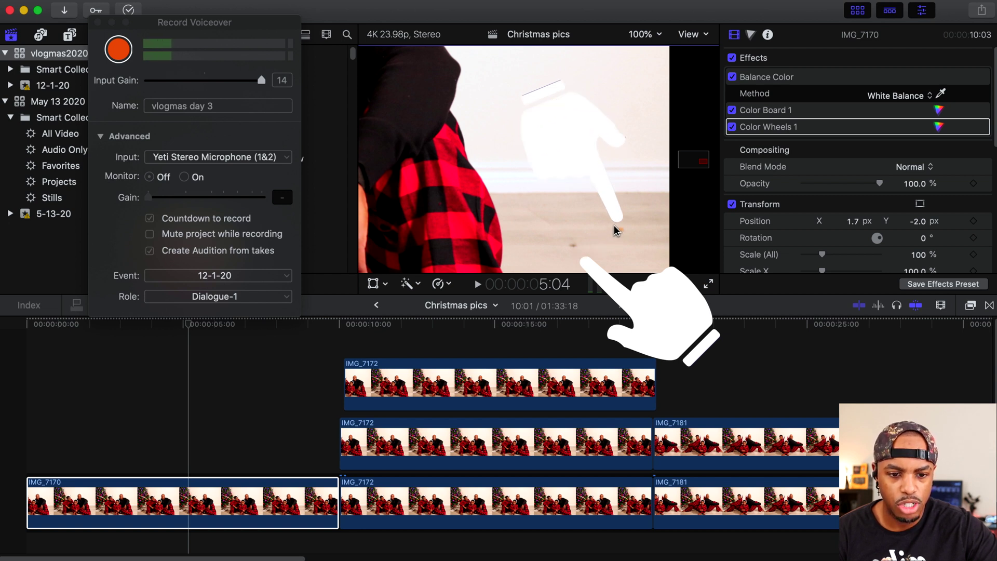
mouse_move(761, 204)
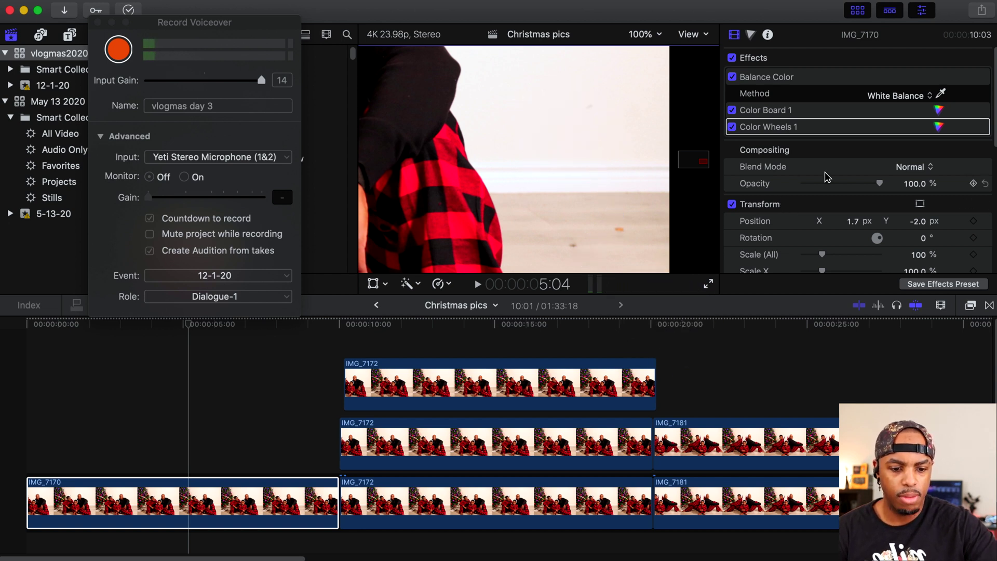
key("super+2")
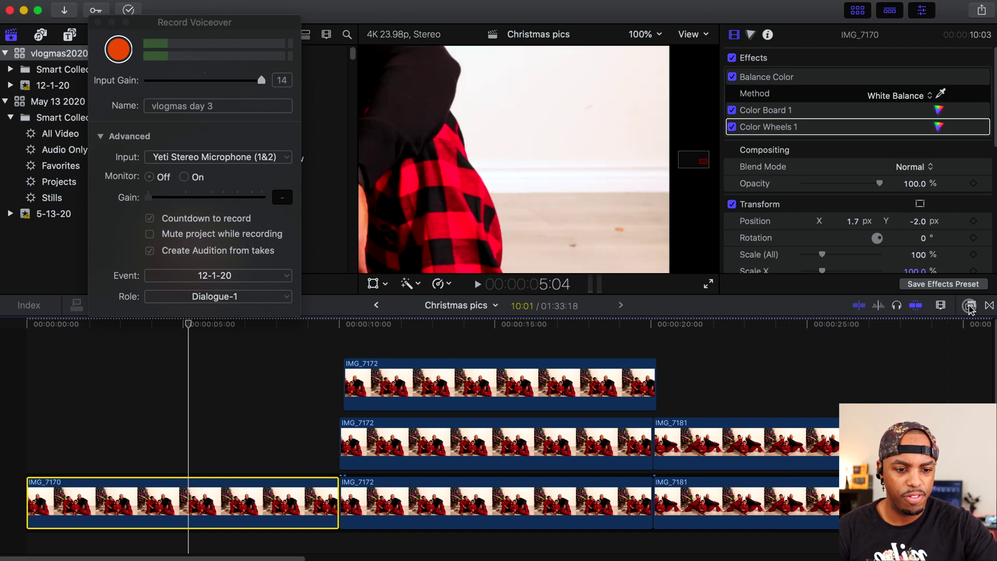
left_click(970, 306)
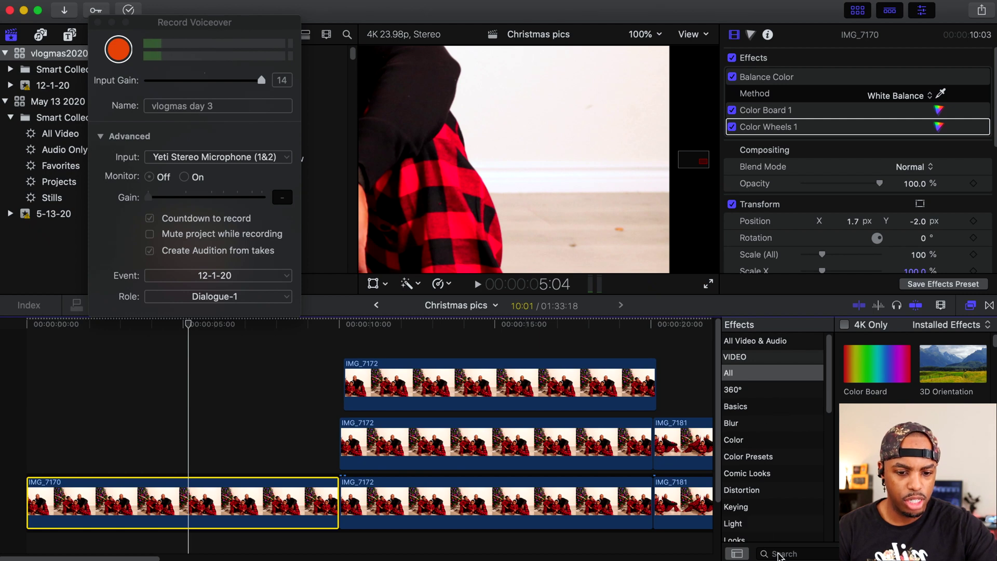
Search the effects for 'draw' to list Draw Mask, reselect IMG_7170 and duplicate it above the original
left_click(779, 555)
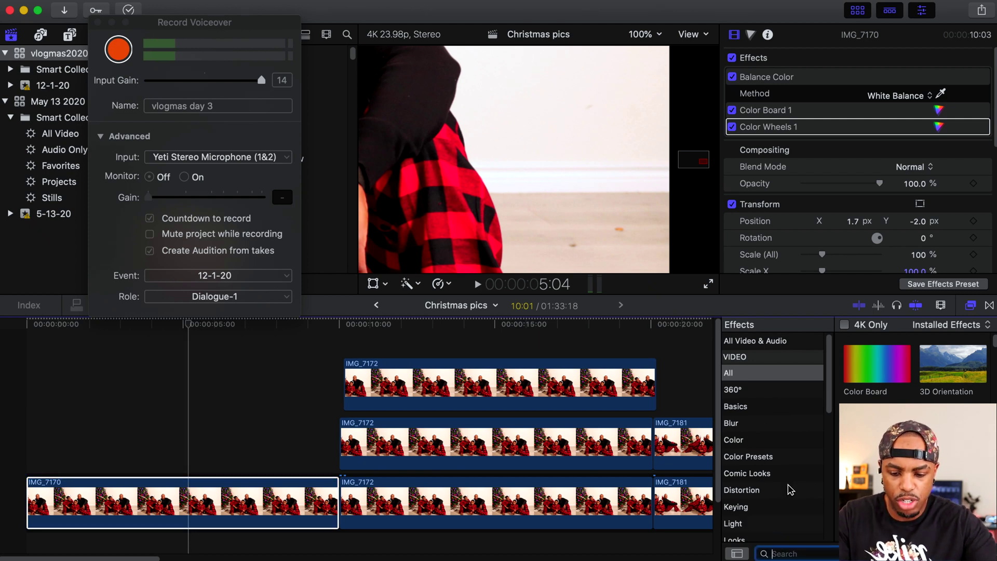
type("draw")
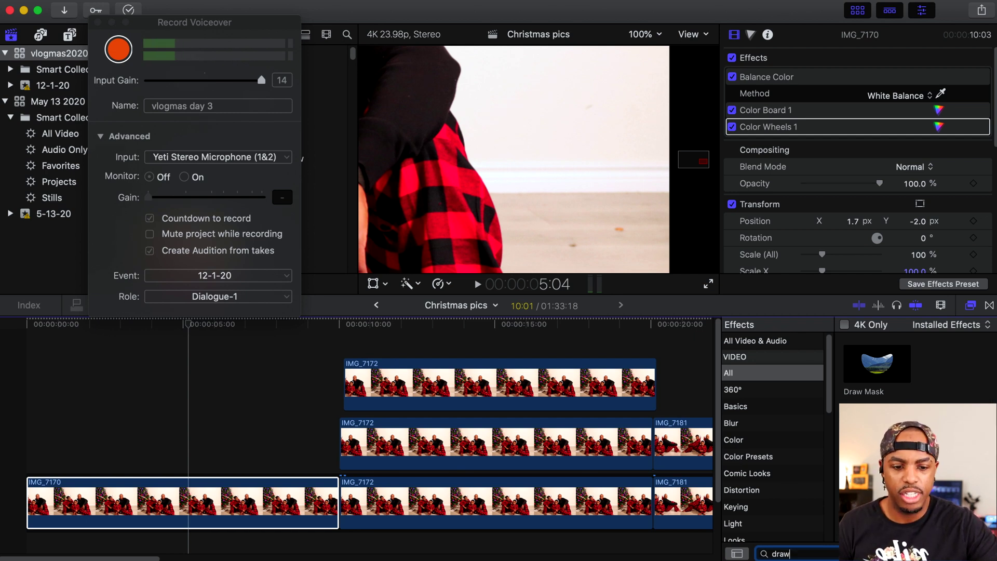
left_click(754, 307)
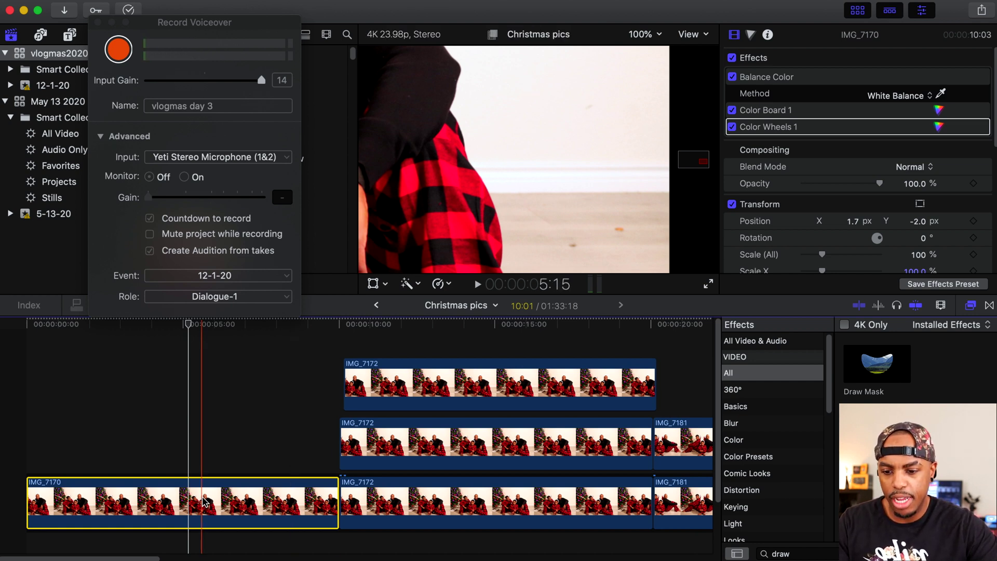
left_click_drag(204, 501, 201, 472)
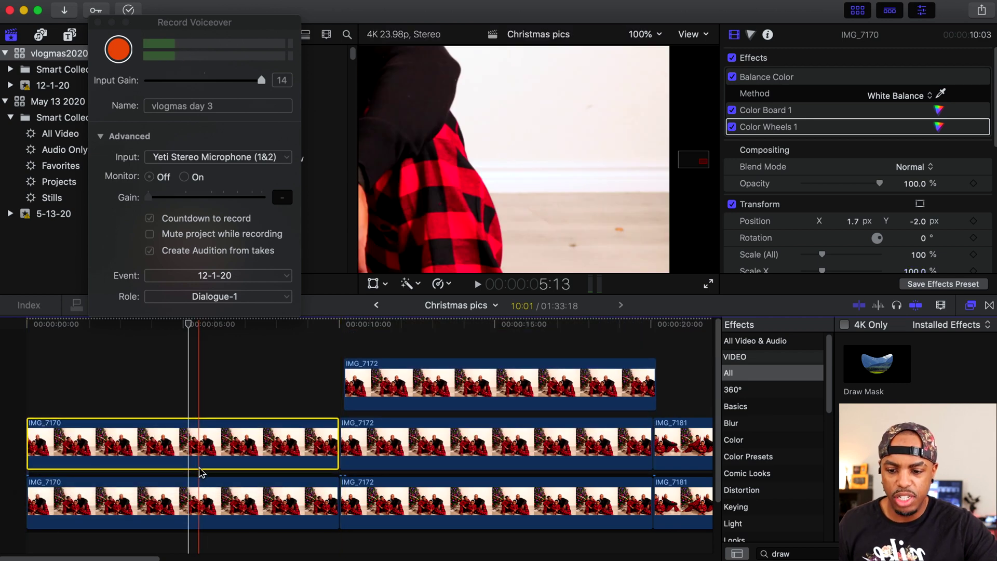
Toggle skimming off and back on, then apply Draw Mask to the upper IMG_7170 copy
key("s")
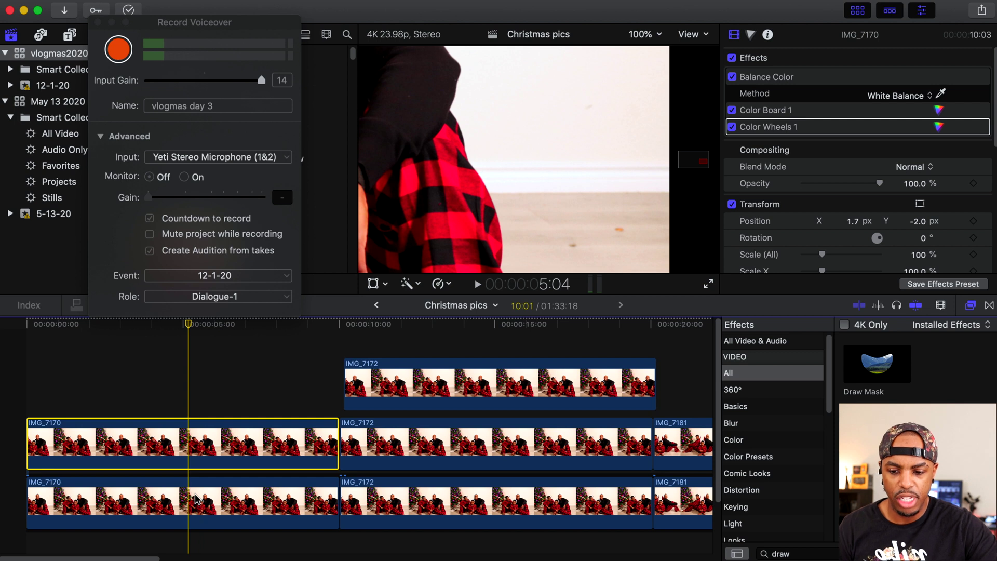
key("s")
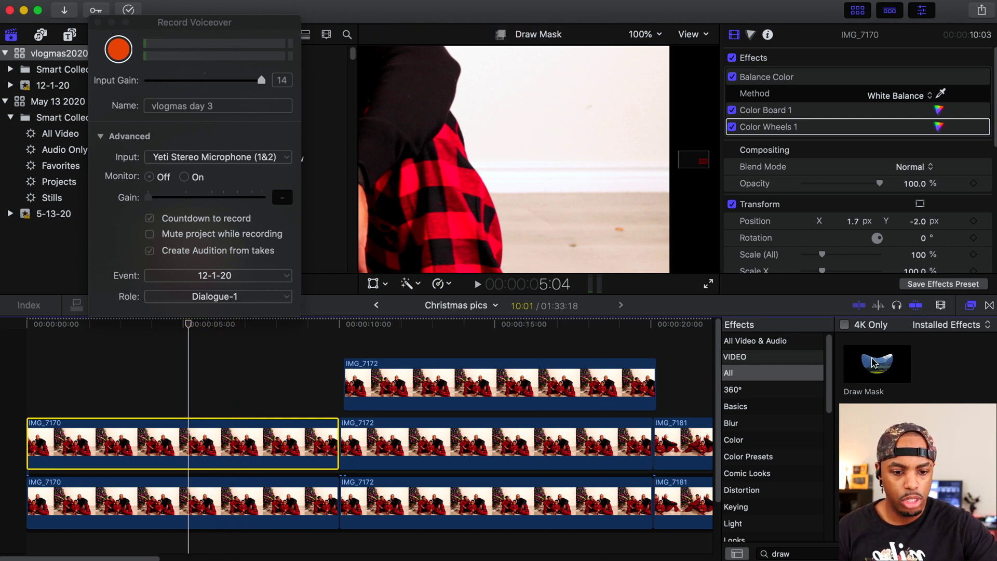
mouse_move(874, 363)
left_mouse_down()
mouse_move(354, 389)
mouse_move(238, 418)
mouse_move(222, 440)
left_mouse_up()
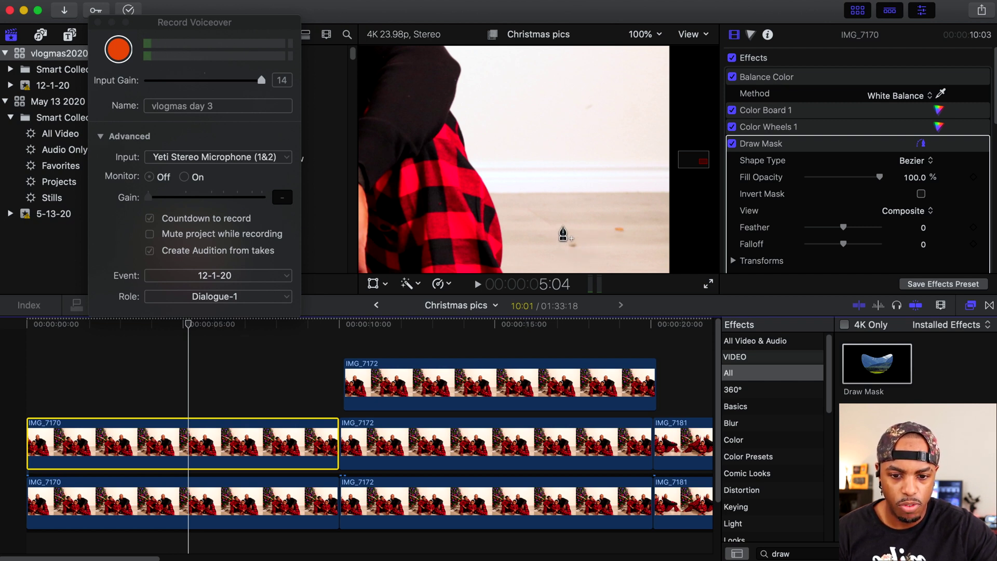
Draw a closed four-point rectangular mask over the floor beside the sleeve, nudging the fourth corner lower
left_click(563, 224)
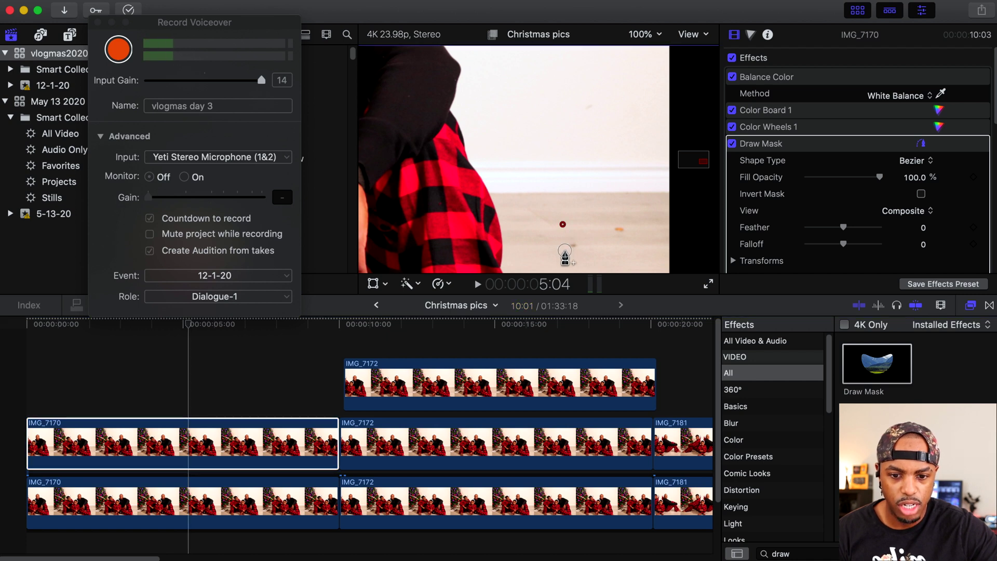
left_click(565, 250)
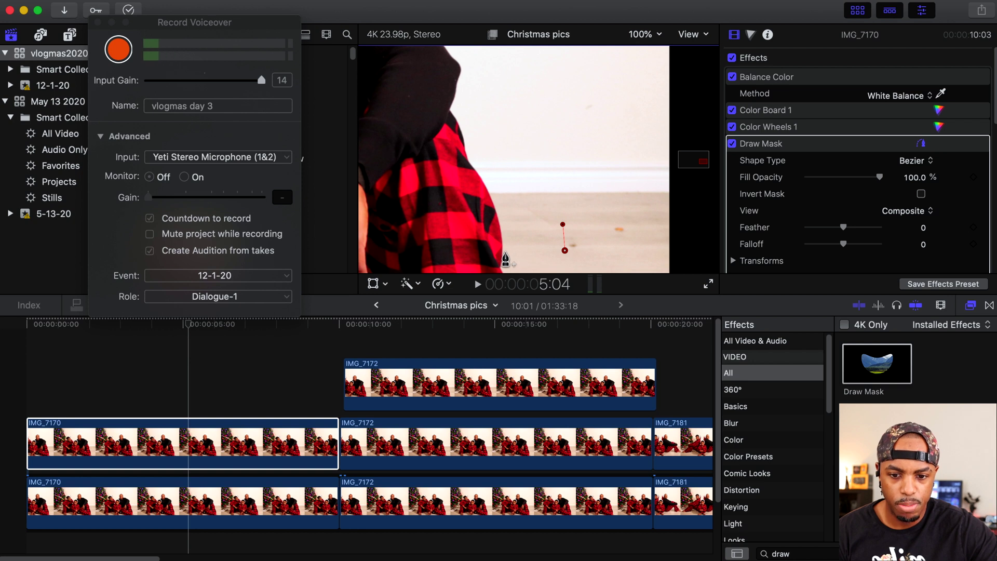
left_click(505, 251)
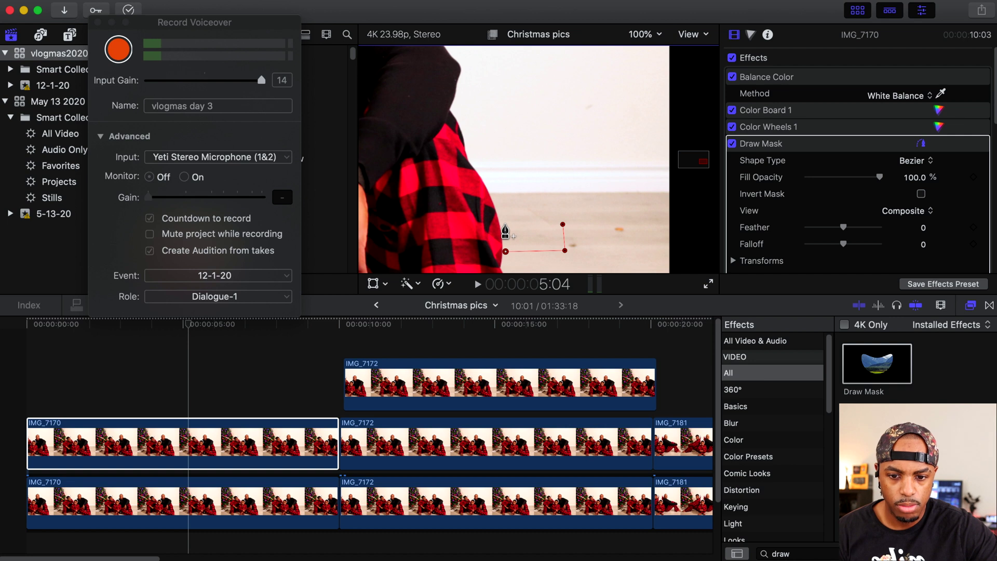
left_click(503, 224)
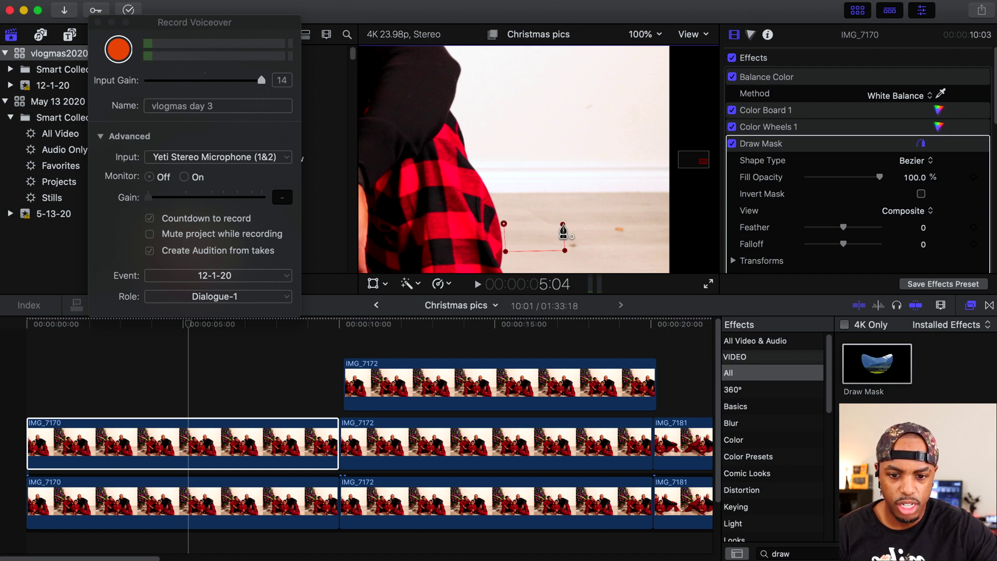
left_click(563, 224)
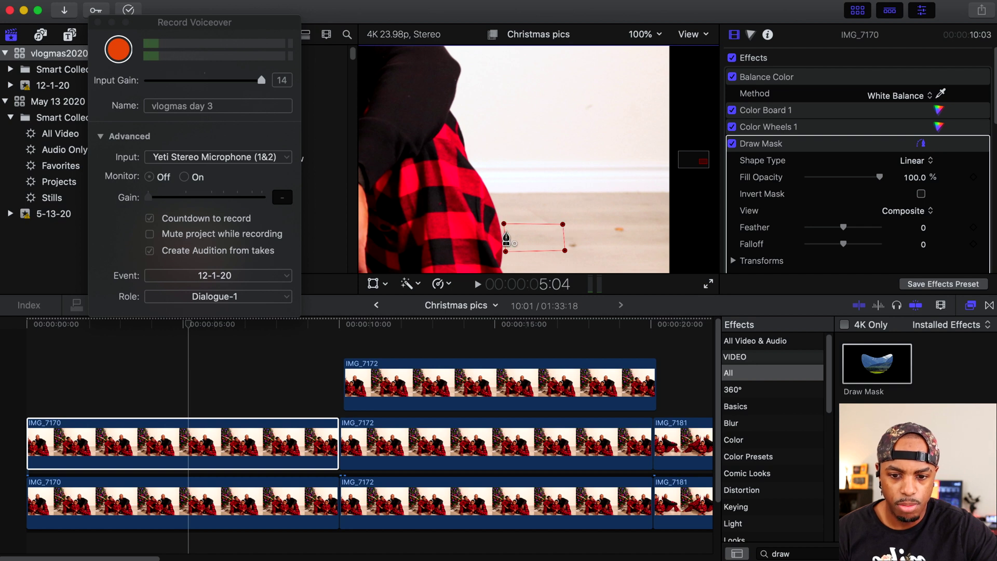
left_click(504, 225)
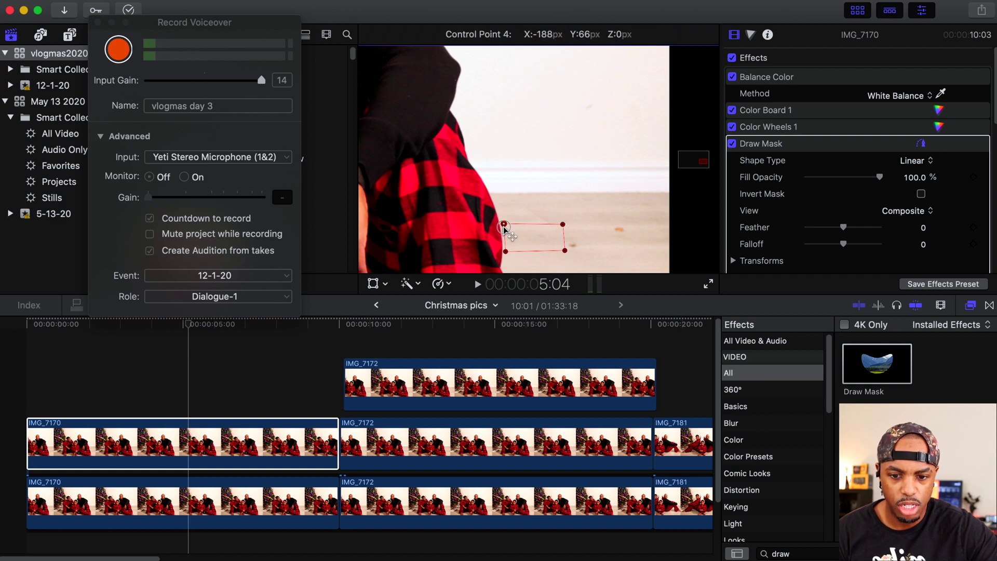
left_click_drag(504, 227, 504, 227)
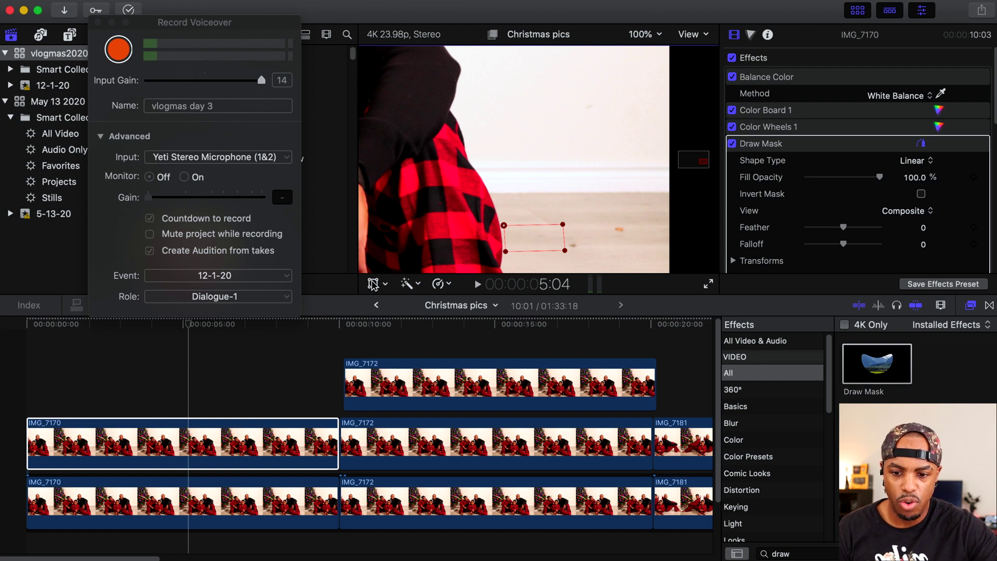
left_click(375, 285)
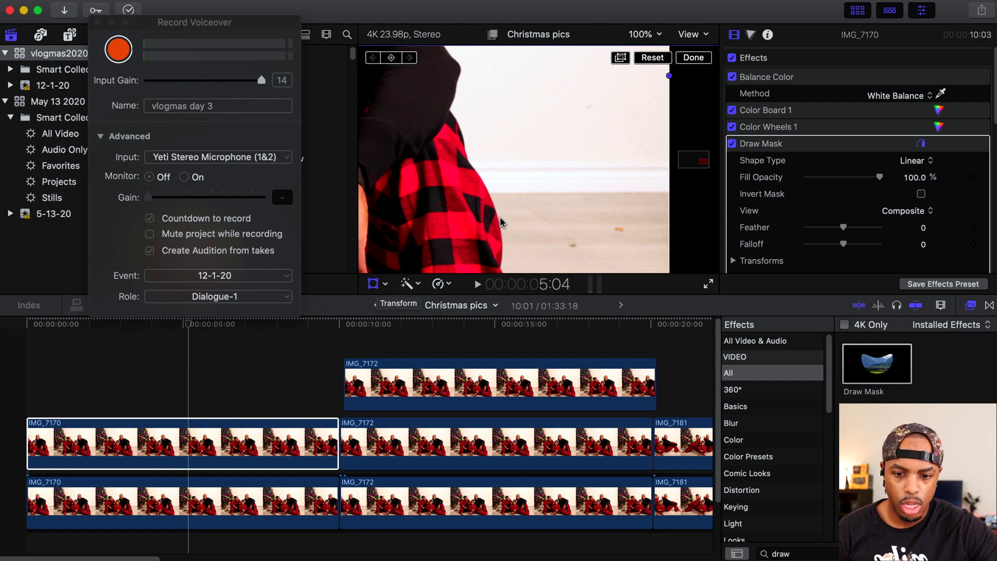
Shift the upper clip's image right to about X 177 px so the clean patch covers the spot
left_click_drag(482, 237, 540, 234)
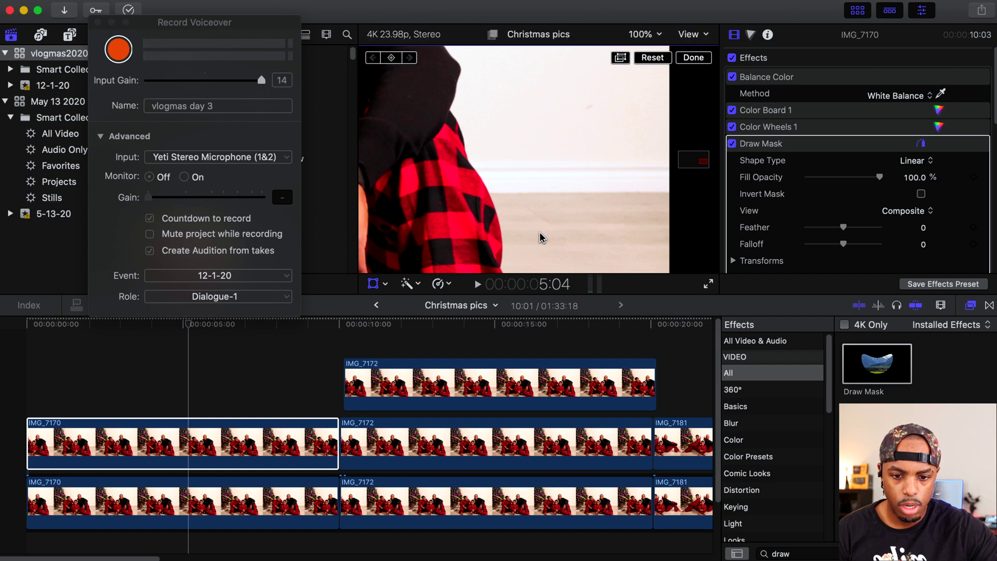
Set the Draw Mask feather to 9.0 and finish repositioning the image
scroll(862, 176, "down", 2)
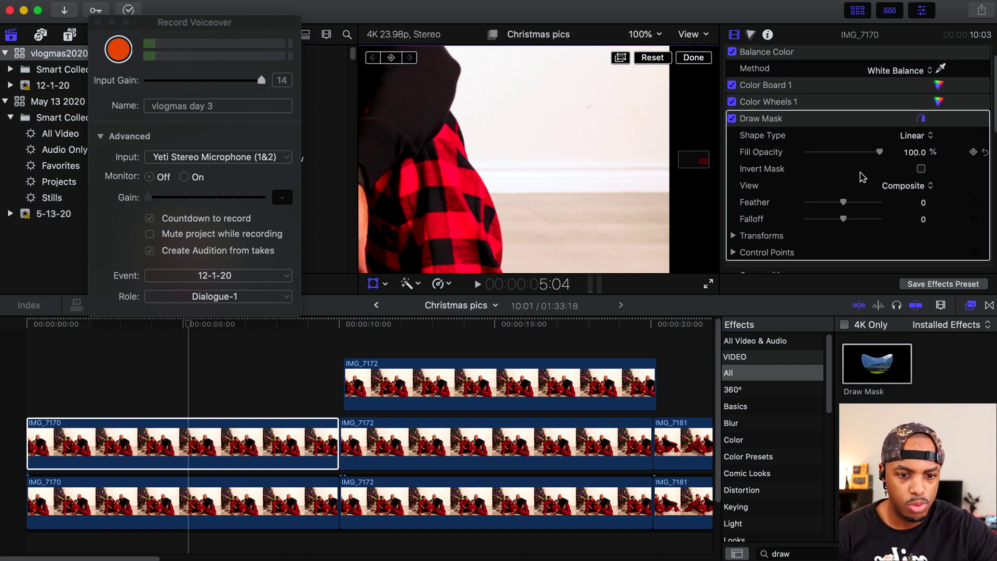
mouse_move(844, 202)
left_mouse_down()
mouse_move(796, 204)
mouse_move(885, 189)
mouse_move(851, 207)
left_mouse_up()
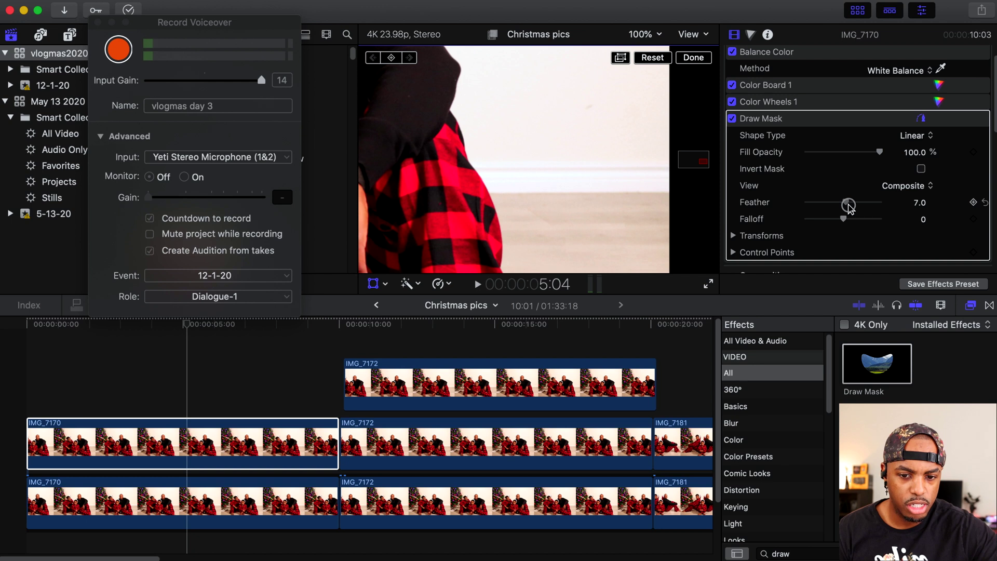
left_click_drag(848, 206, 850, 205)
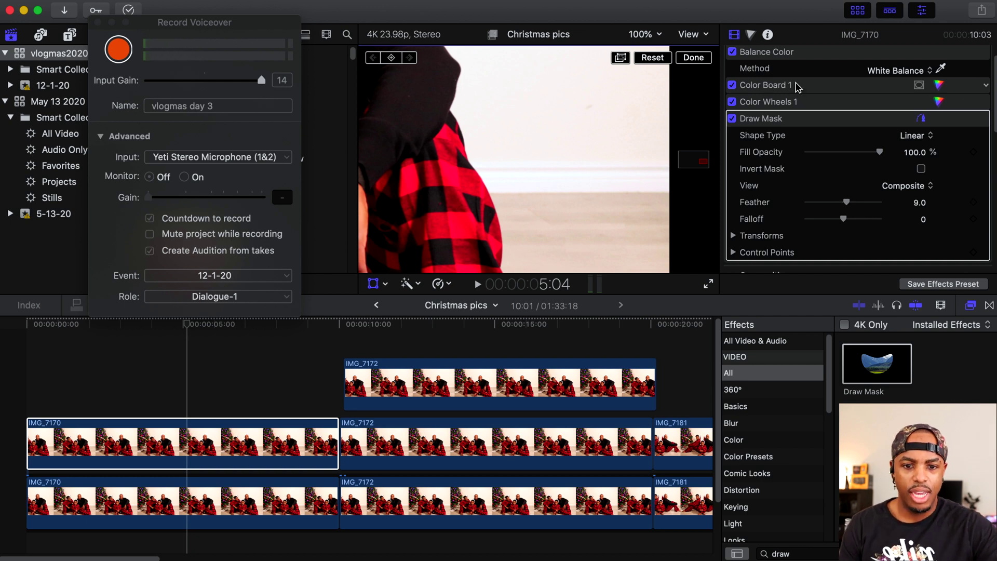
left_click(693, 57)
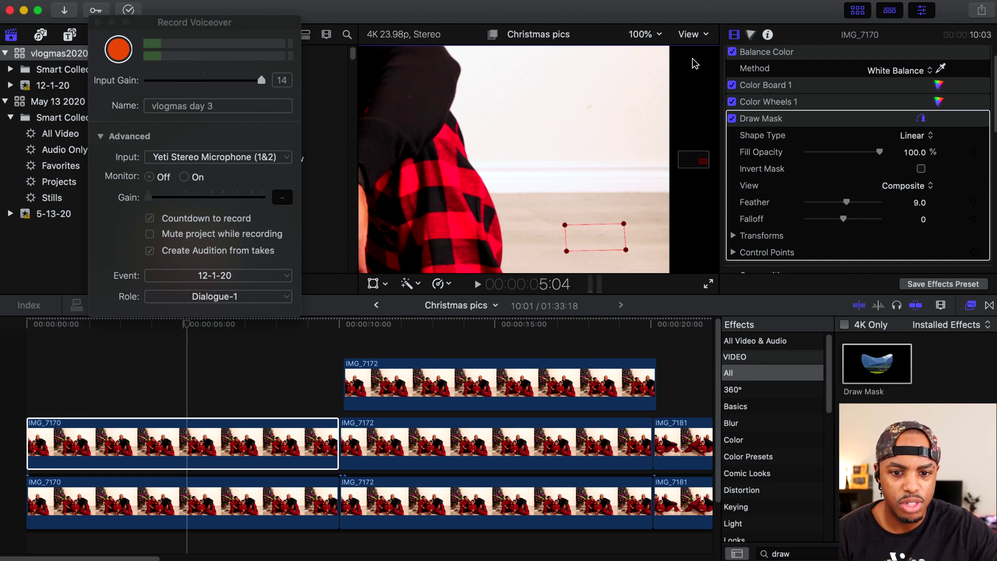
left_click(644, 34)
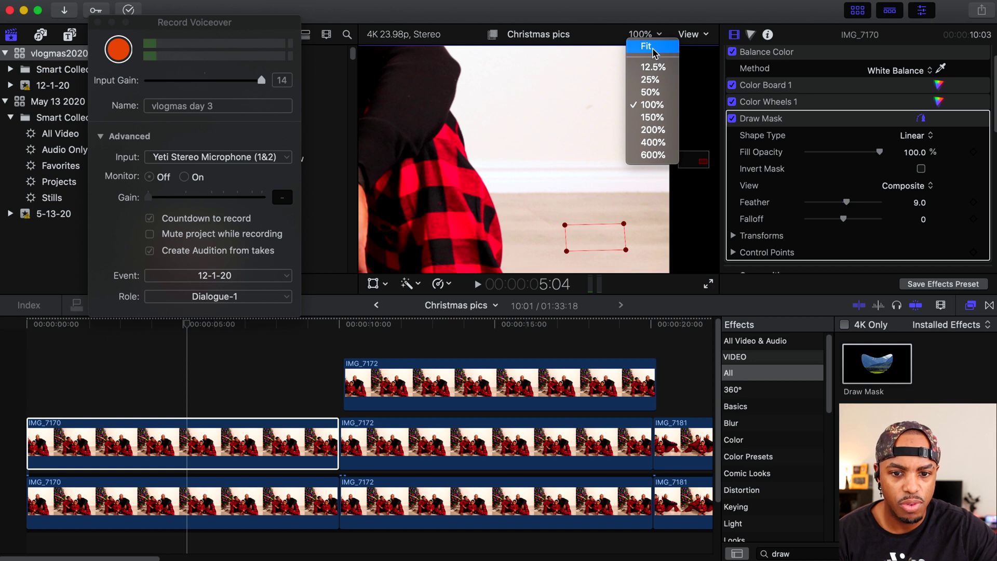
Fit the photo, select the lower clip, inspect the patched floor at 150%, then fit the frame again
left_click(649, 46)
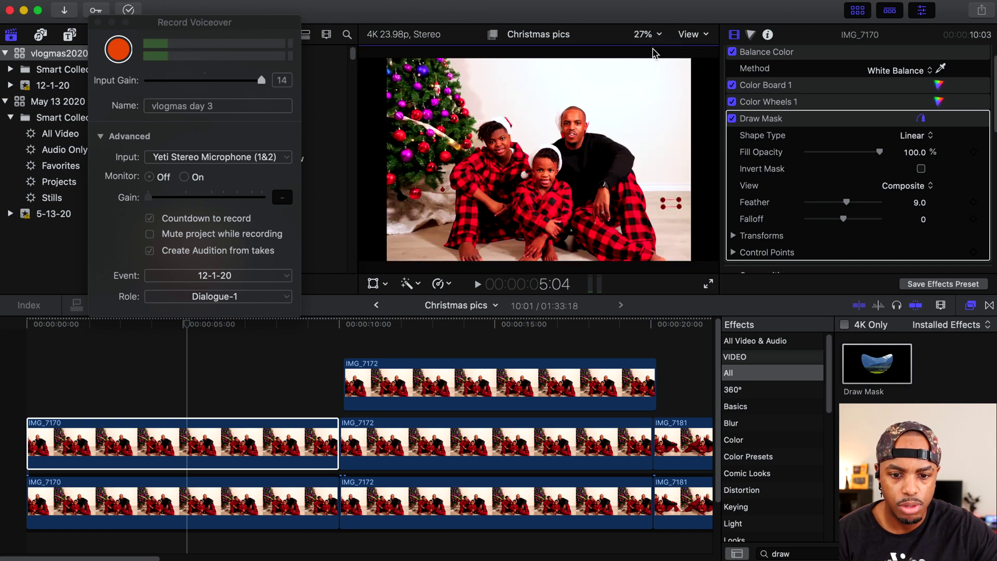
left_click(162, 496)
key("Delete")
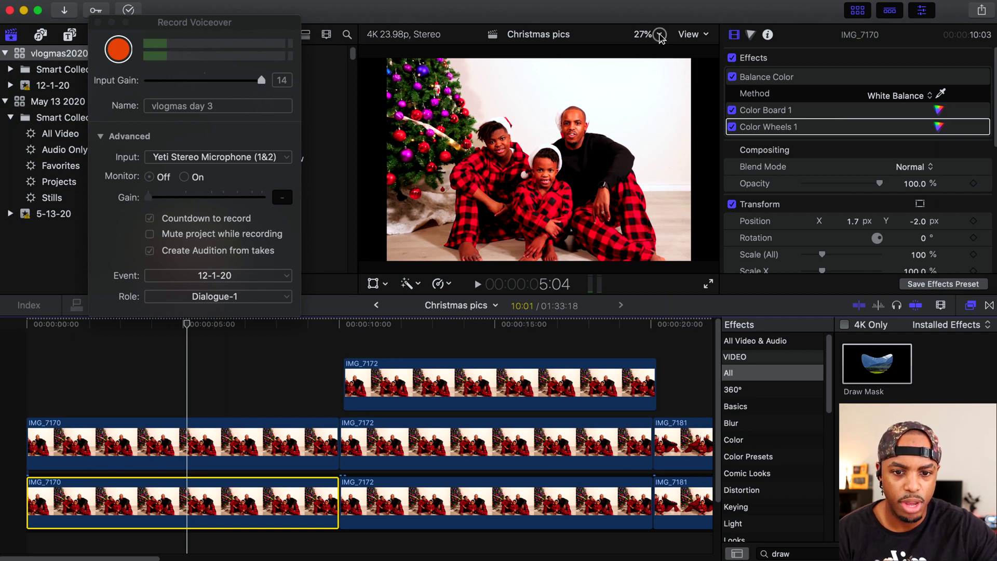
left_click(660, 36)
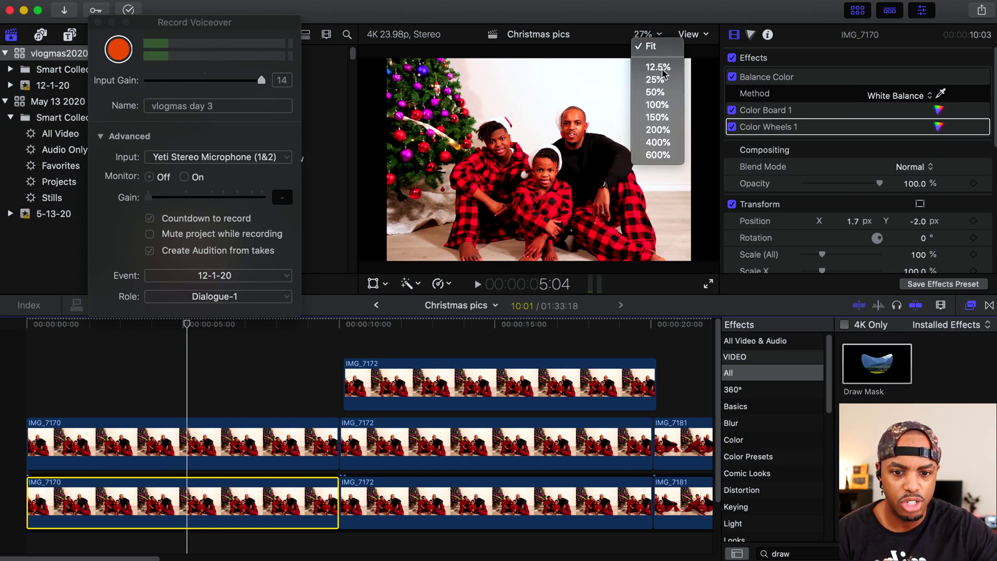
left_click(659, 116)
left_click_drag(693, 156, 697, 159)
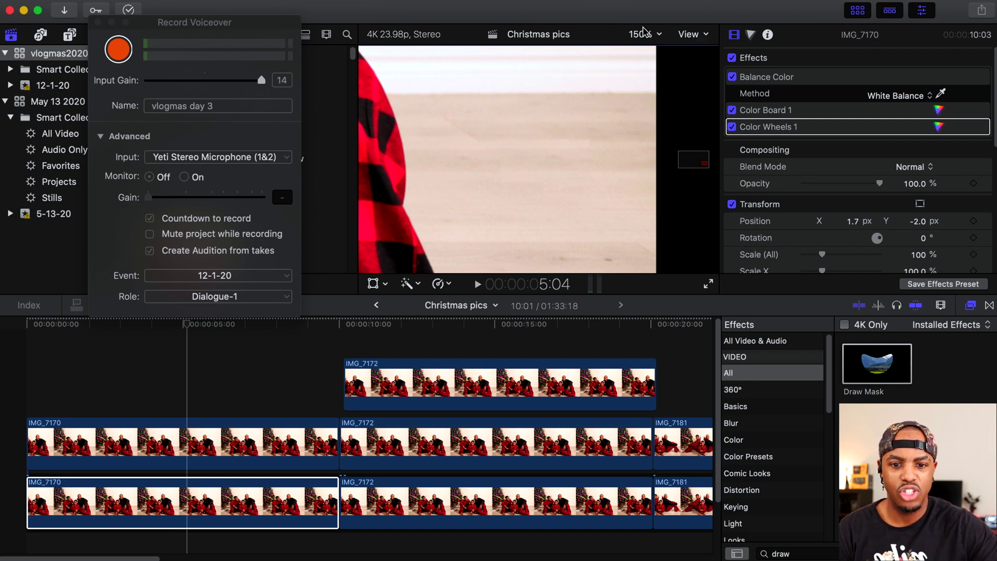
left_click(649, 35)
left_click(646, 46)
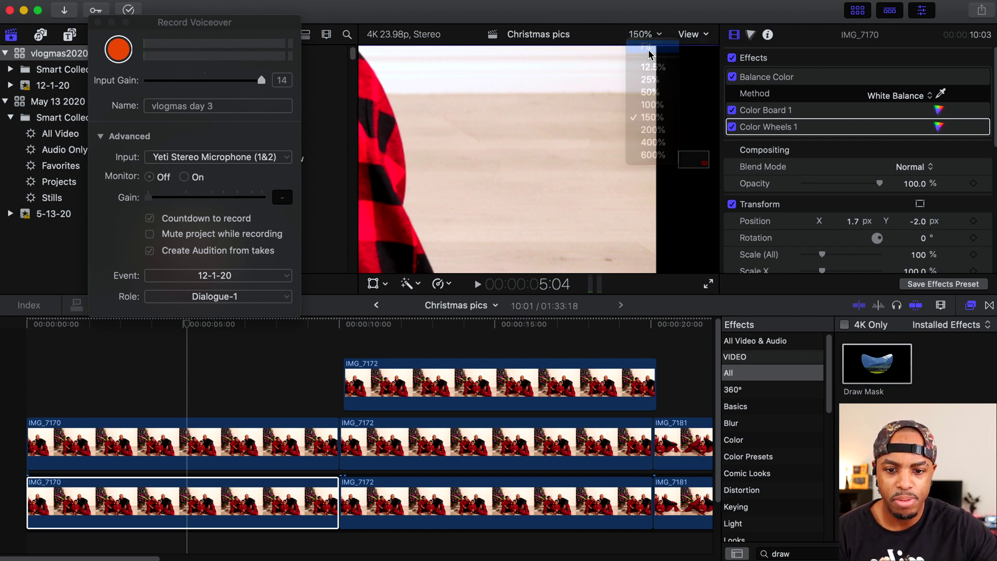